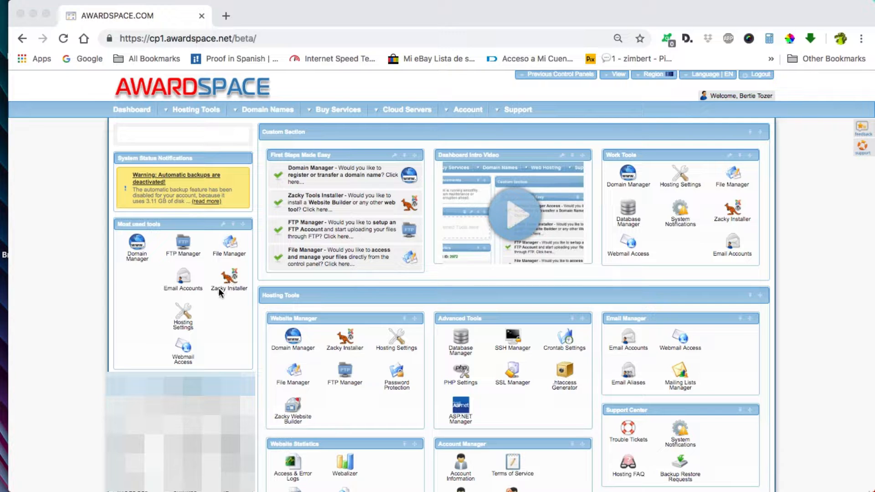
Start the Zacky Installer and choose WordPress as the sitebuilder platform
left_click(233, 283)
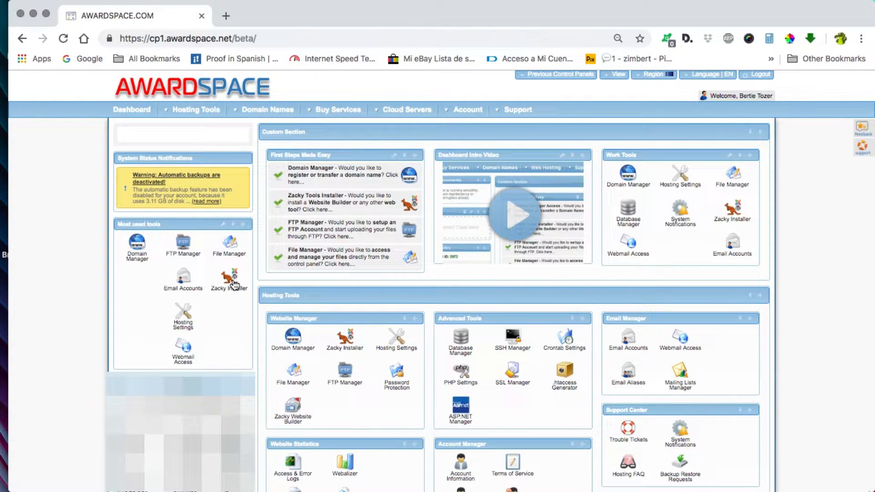
left_click(233, 283)
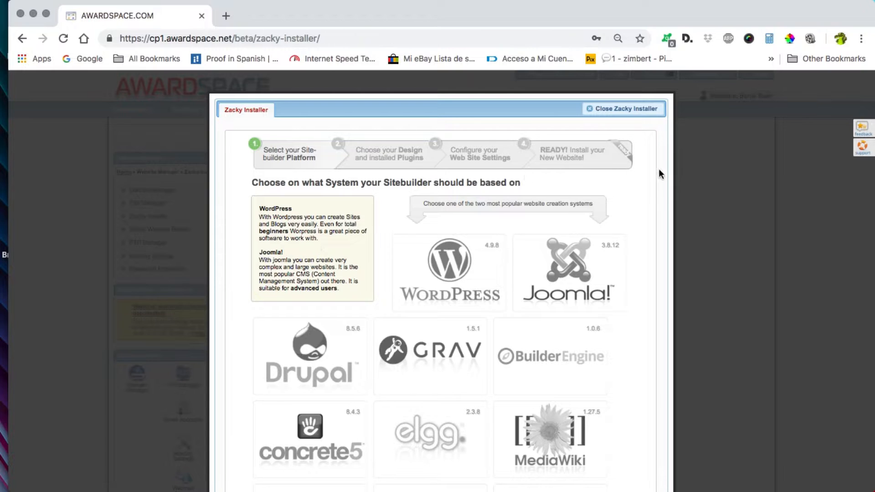
left_click(465, 270)
Continue past the design templates to the plugin selection without picking a template
scroll(655, 276, "down", 4)
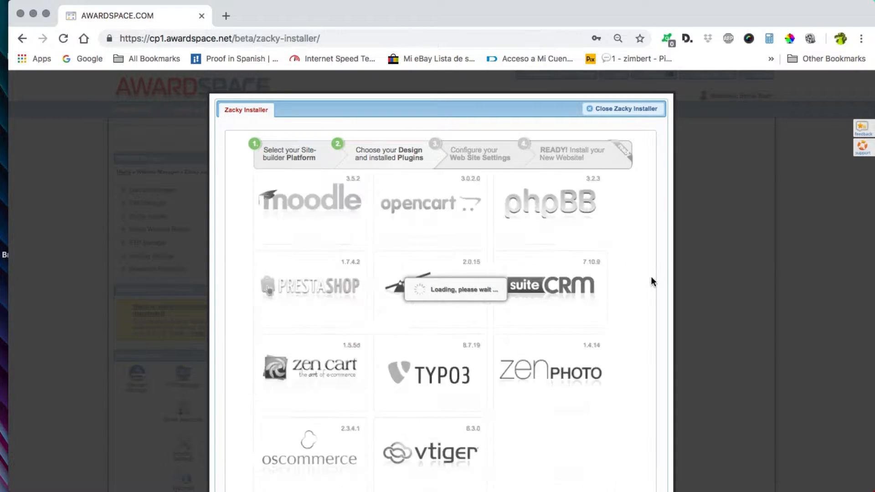
scroll(647, 285, "down", 7)
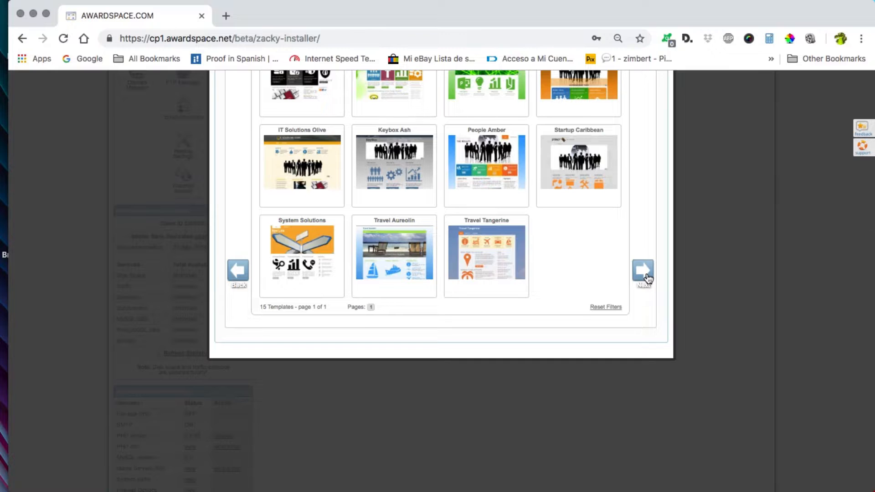
left_click(643, 271)
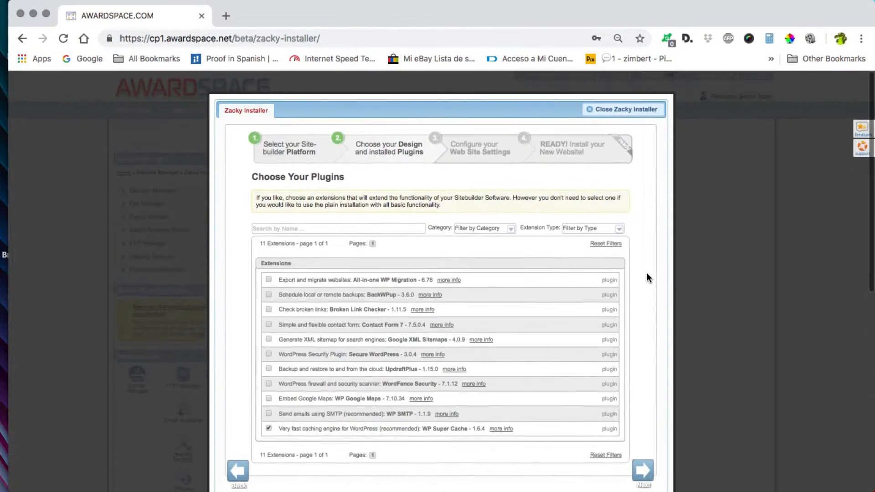
Add the All-in-one WP Migration, Broken Link Checker, Contact Form 7, Google XML Sitemaps and UpdraftPlus plugins, and continue to the website settings
scroll(646, 273, "down", 3)
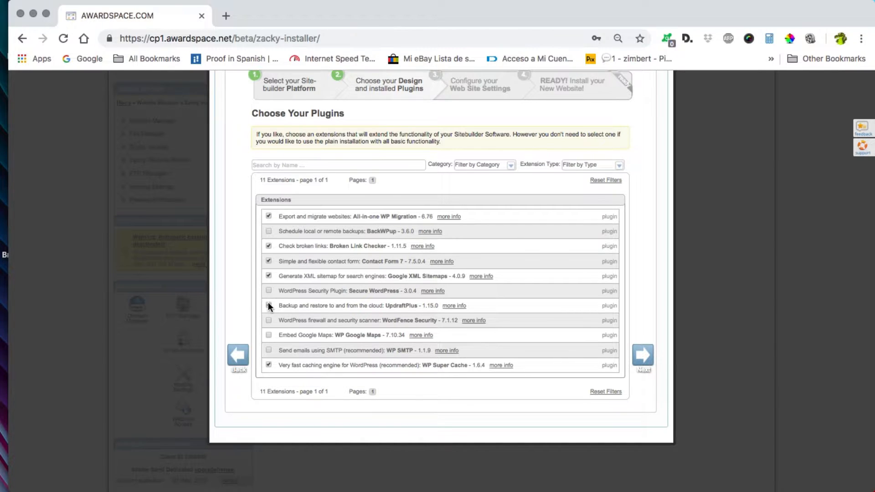
left_click(269, 306)
left_click(648, 362)
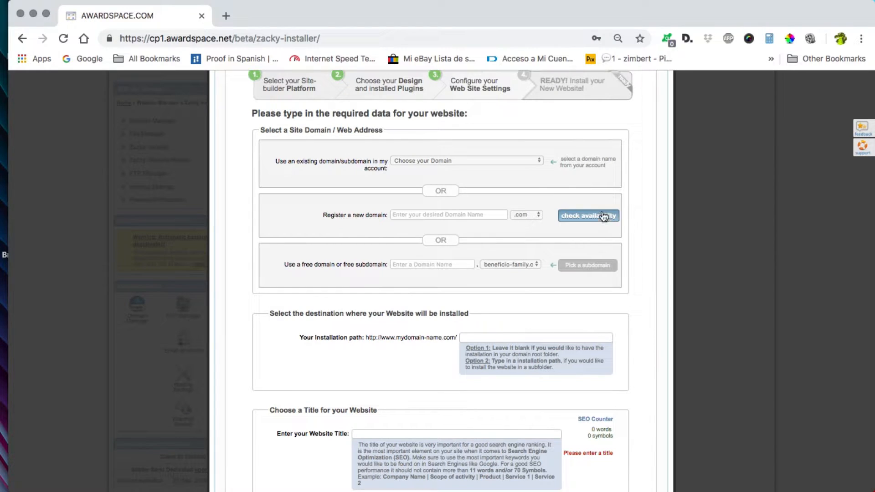
left_click(534, 160)
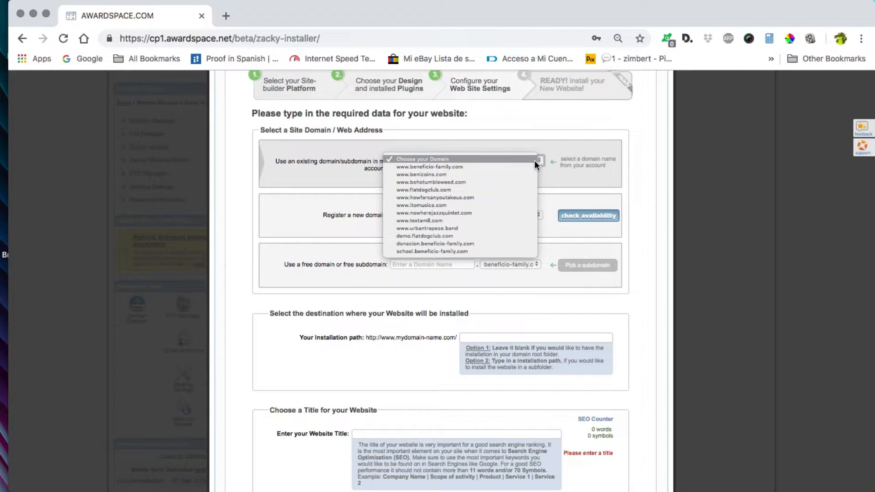
left_click(495, 177)
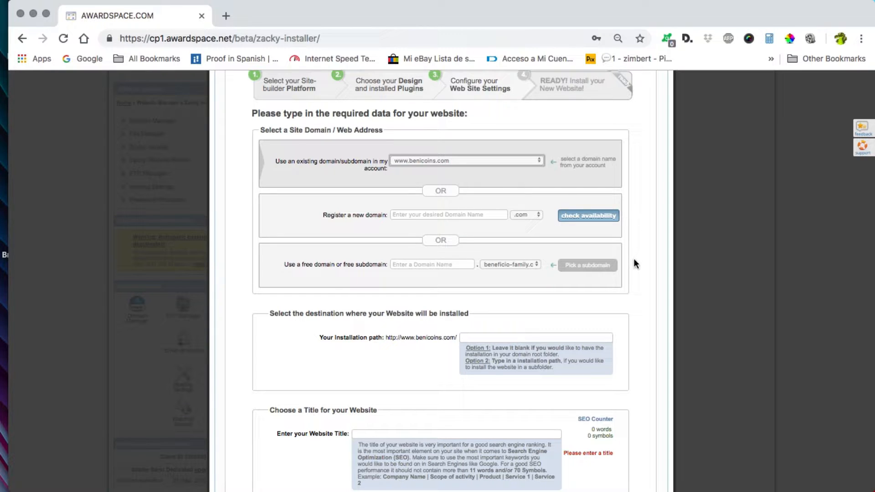
Fill in the admin email address in the administration credentials with the saved suggestion
scroll(633, 259, "down", 5)
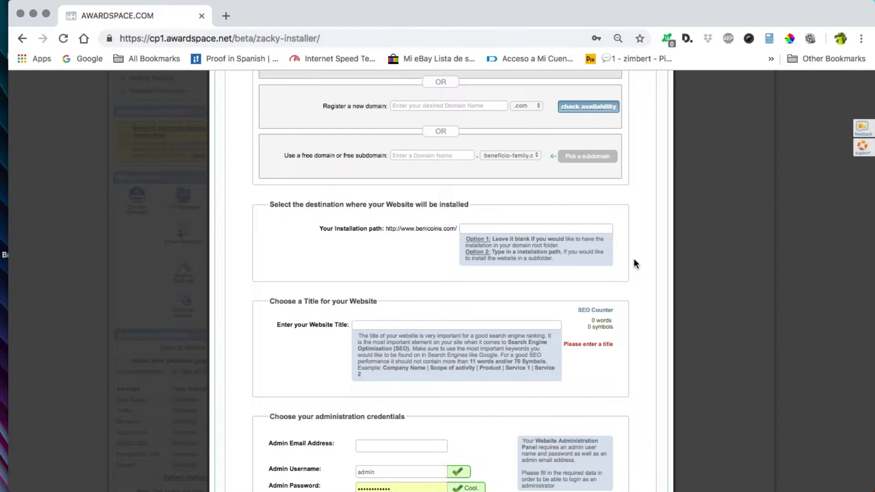
scroll(634, 260, "down", 6)
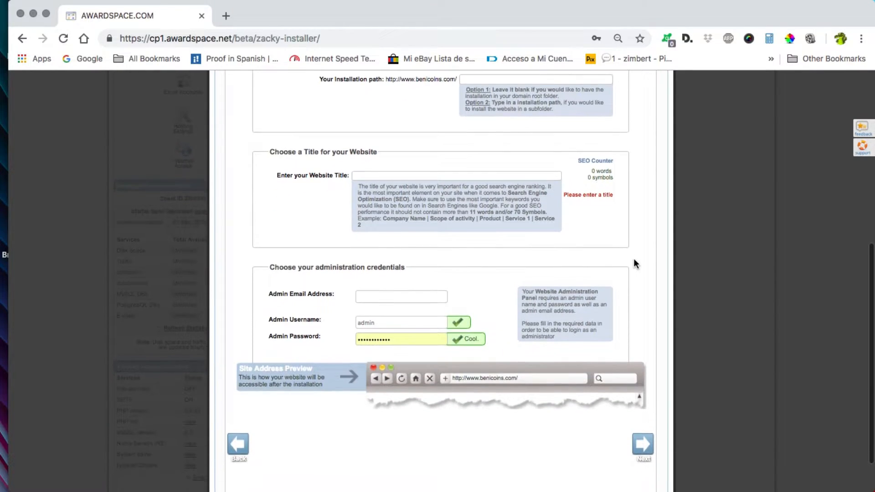
scroll(633, 258, "down", 3)
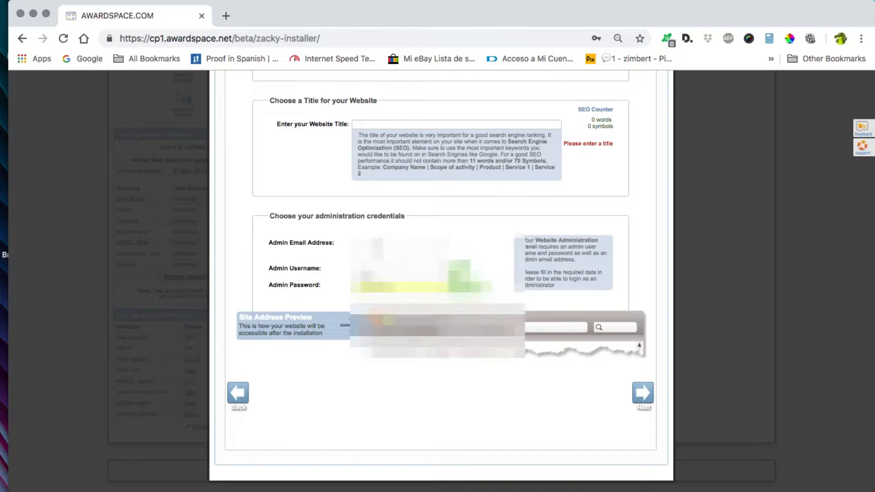
left_click(377, 245)
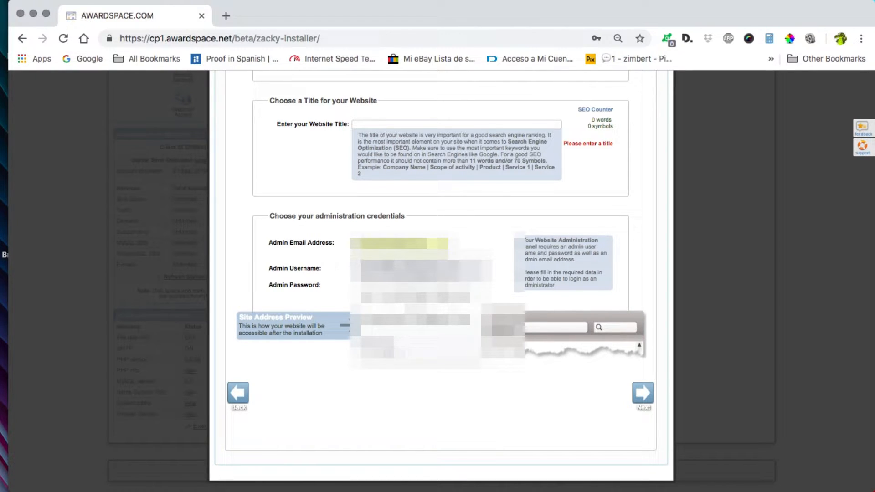
left_click(388, 274)
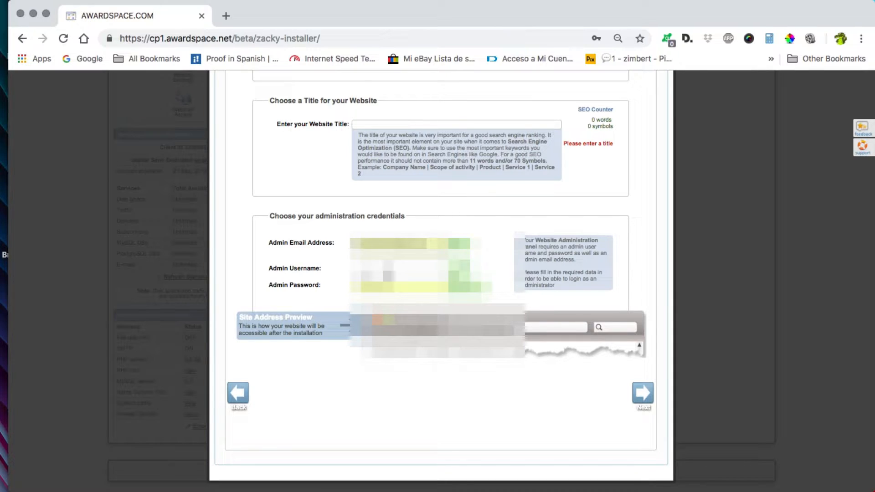
Replace the prefilled admin password with a new one and submit the website settings
left_click(389, 286)
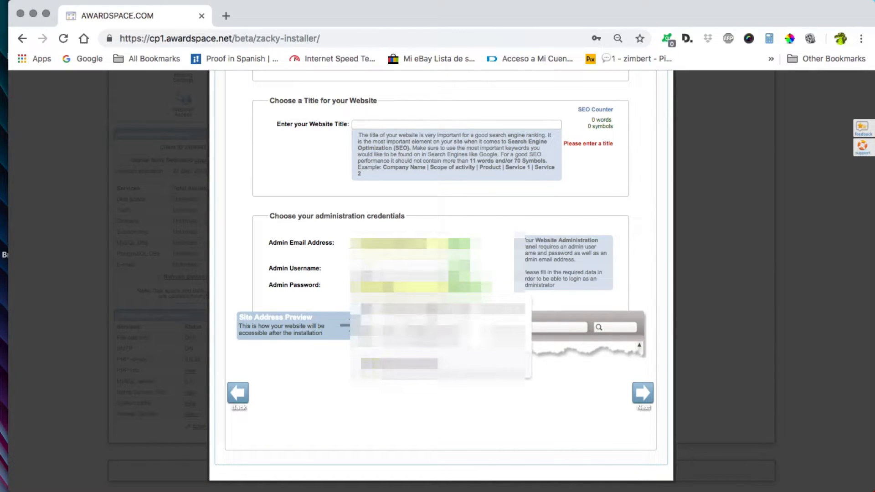
key("BackSpace")
key("BackSpace")
key("BackSpace")
key("BackSpace")
key("BackSpace")
key("BackSpace")
key("BackSpace")
key("BackSpace")
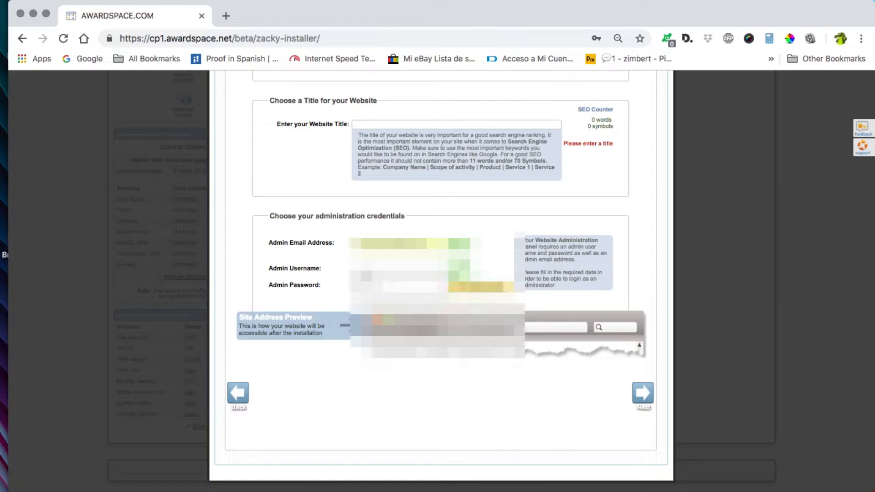
type("•")
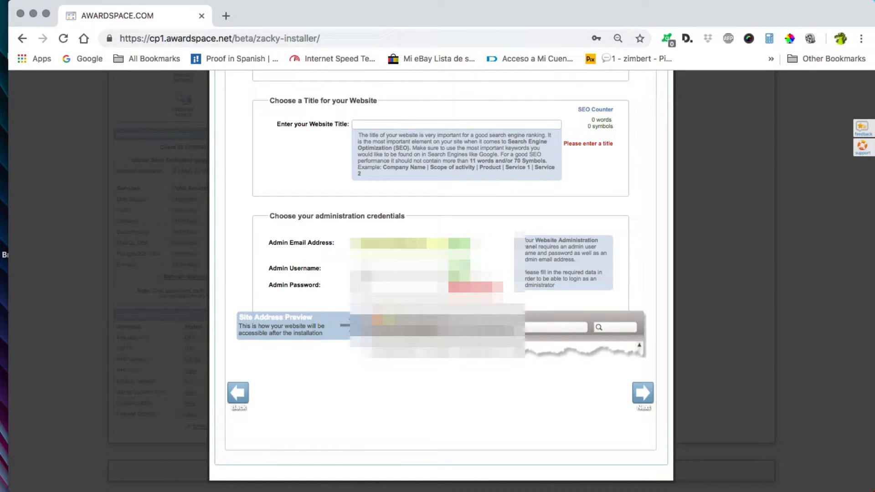
type("•••")
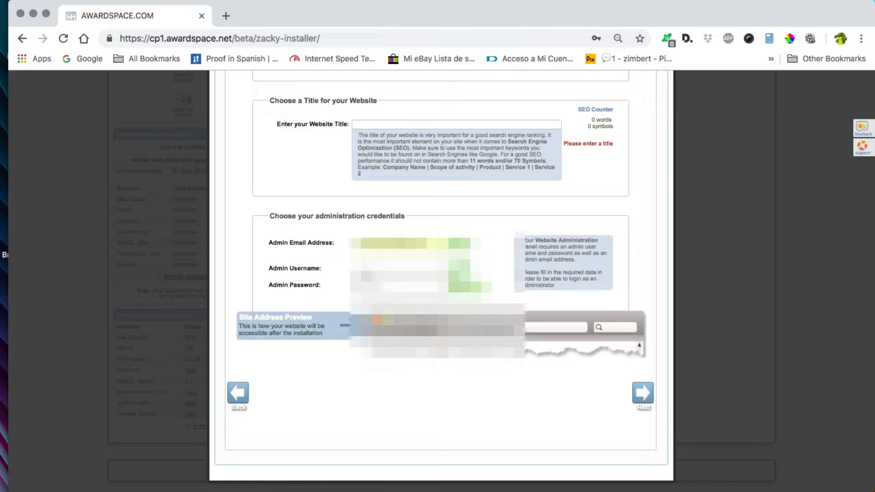
left_click(648, 400)
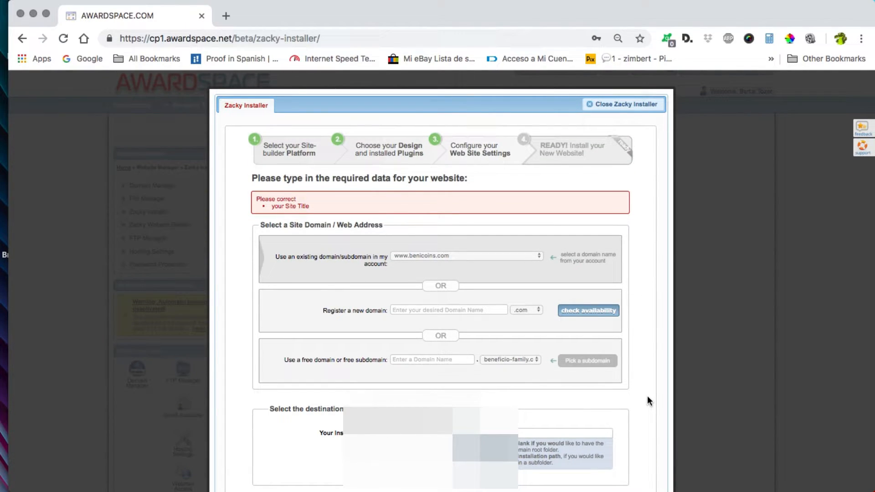
Enter Benicoins as the website title and continue to the installation overview
scroll(649, 401, "down", 5)
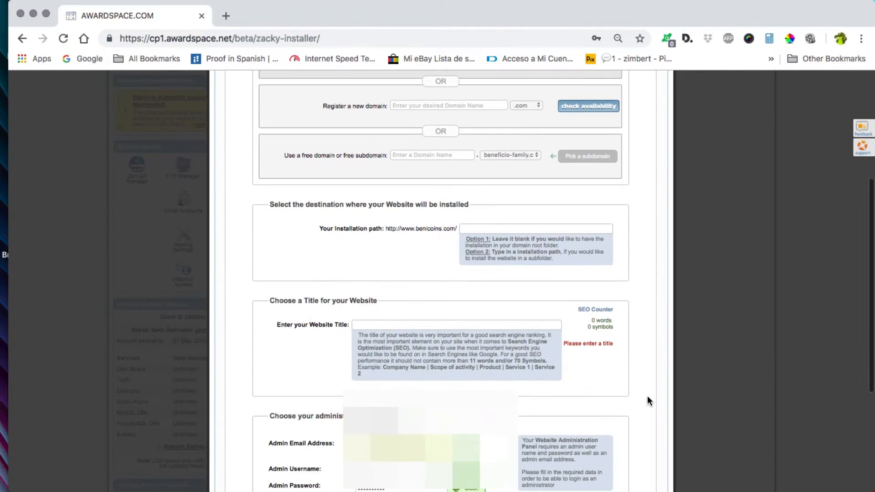
scroll(647, 395, "down", 1)
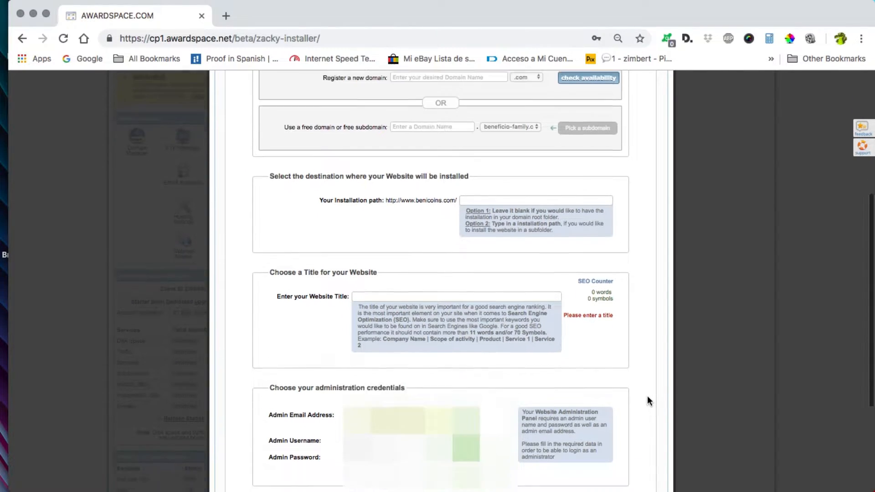
left_click(416, 273)
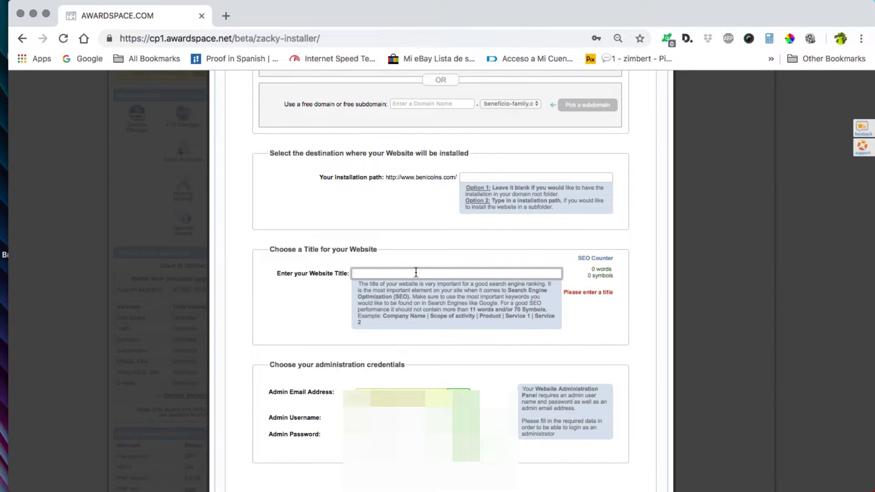
type("Benic")
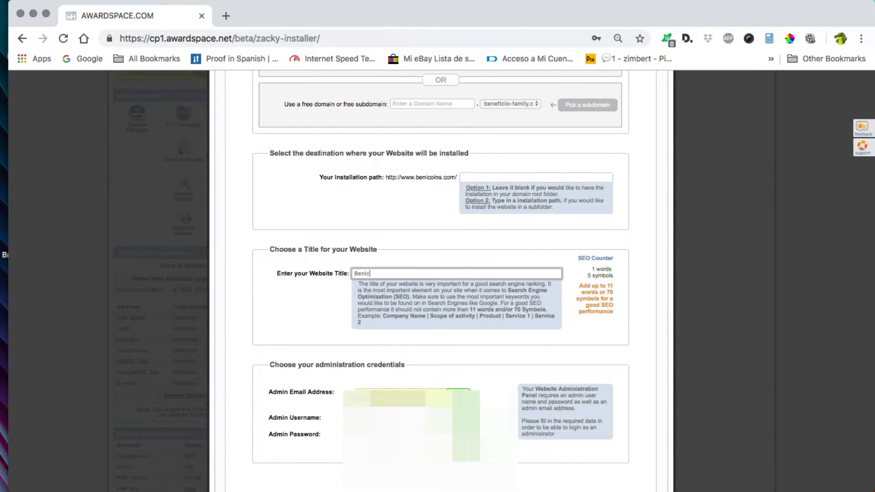
type("oins")
scroll(630, 358, "down", 3)
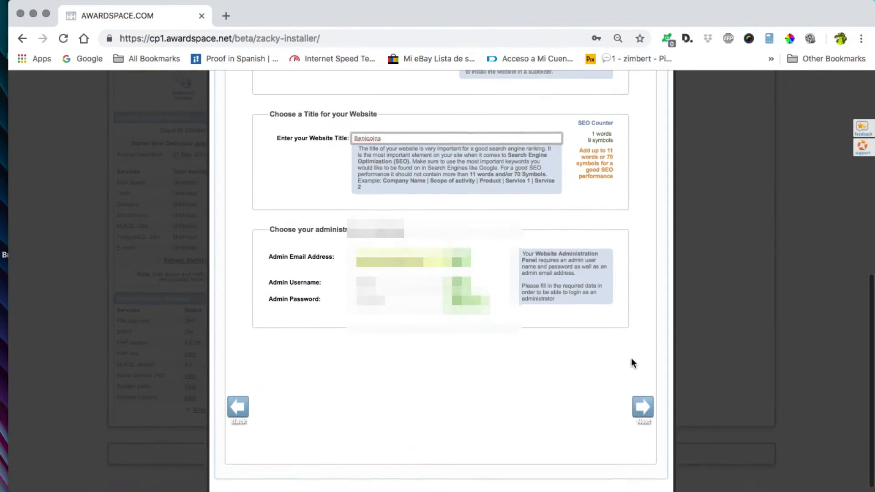
left_click(646, 404)
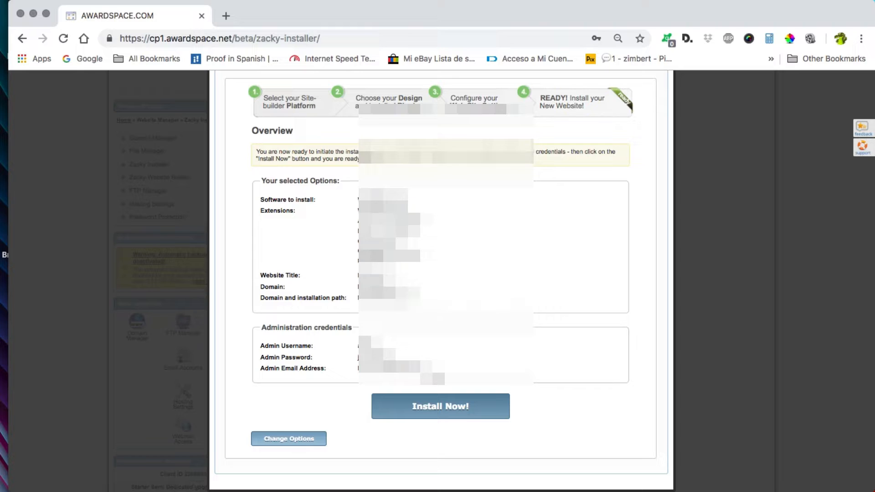
Start the WordPress installation from the overview of the selected options
mouse_move(337, 475)
scroll(530, 387, "down", 2)
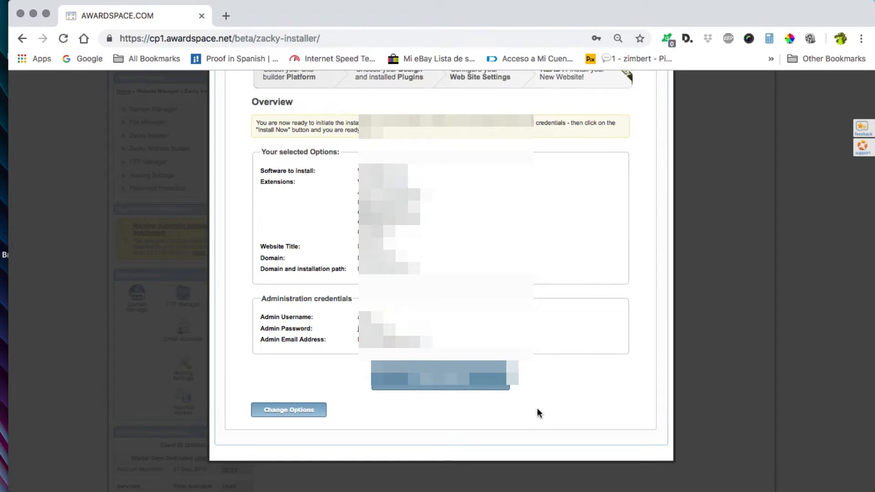
left_click(449, 387)
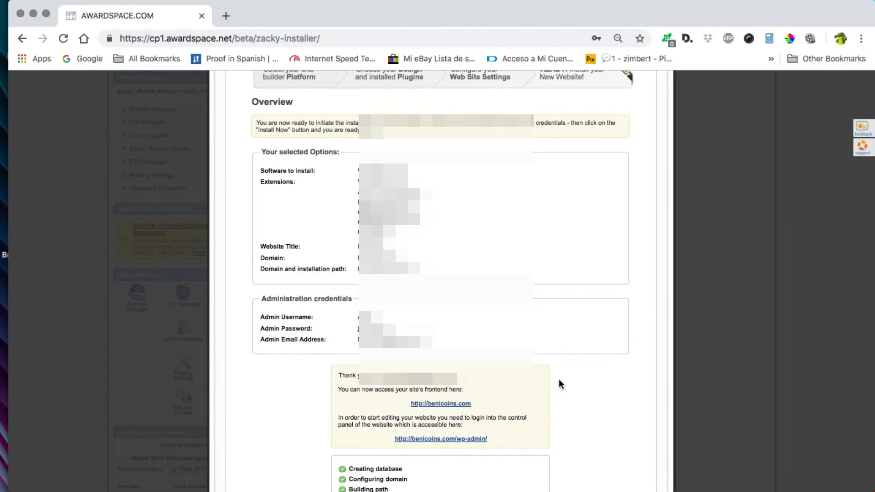
Open the site's frontend at benicoins.com from the installation results, look over the page and close it again
scroll(560, 384, "down", 2)
scroll(560, 384, "down", 5)
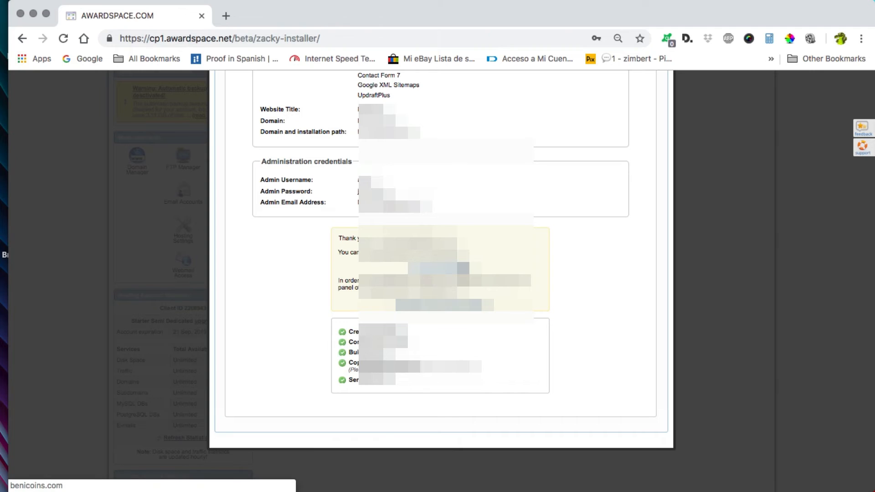
left_click(461, 268)
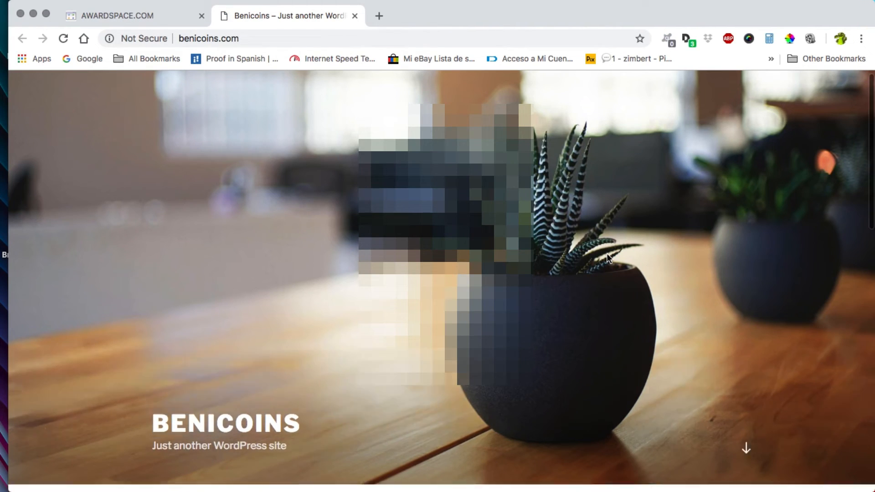
scroll(607, 258, "down", 20)
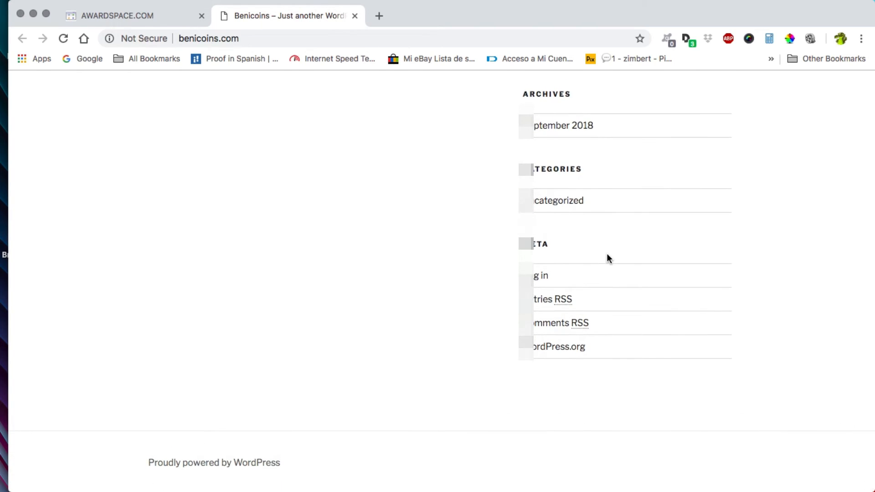
scroll(607, 257, "up", 20)
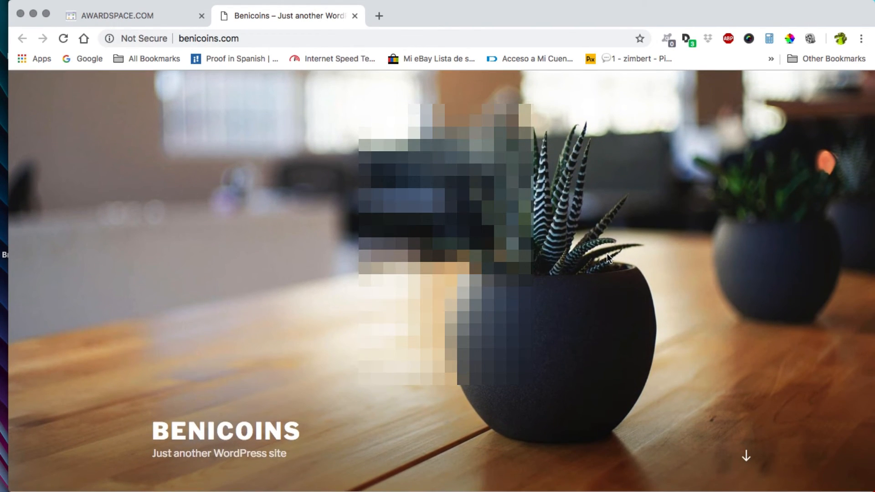
left_click(355, 16)
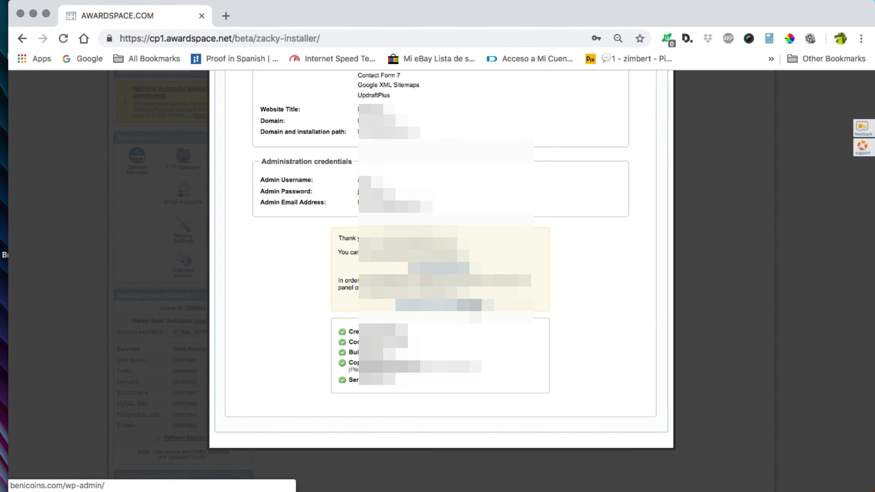
Open the site's wp-admin login page and enter the username admin and the account password
left_click(469, 305)
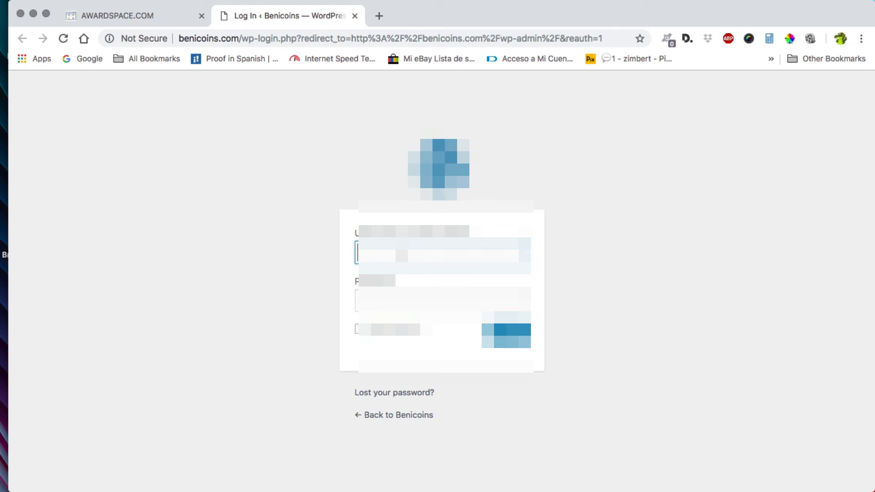
type("admi")
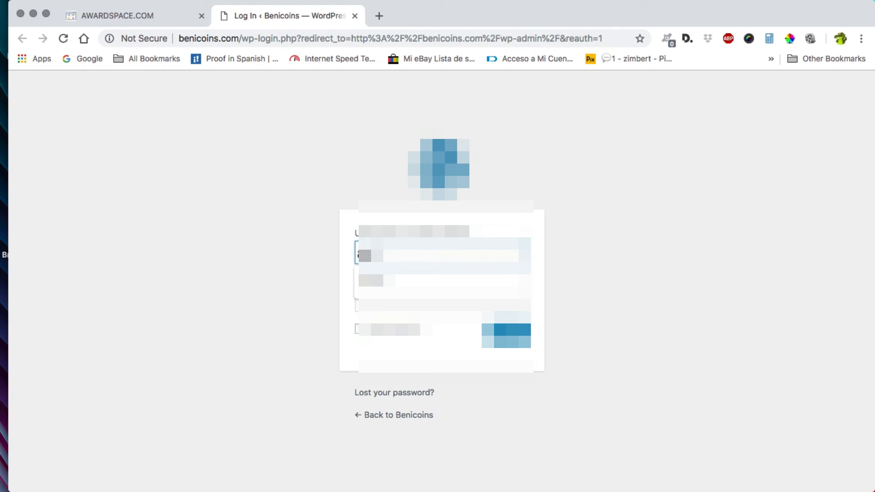
type("n")
left_click(399, 284)
left_click(390, 304)
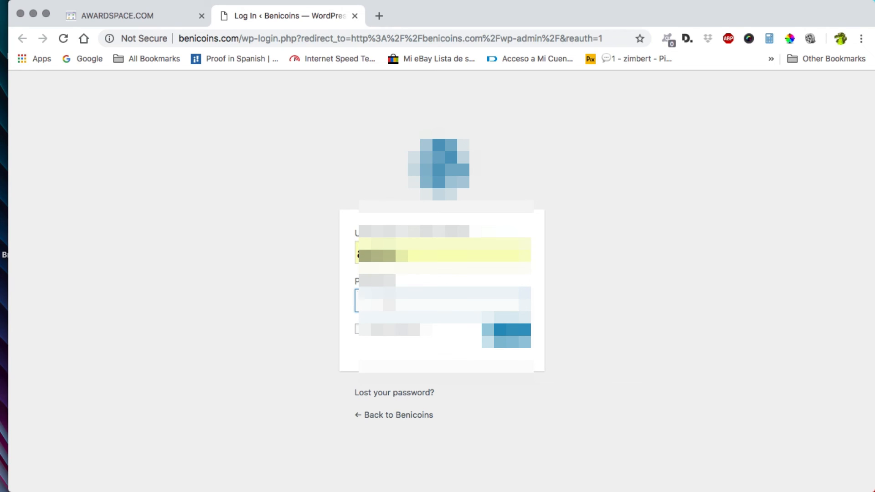
type("********")
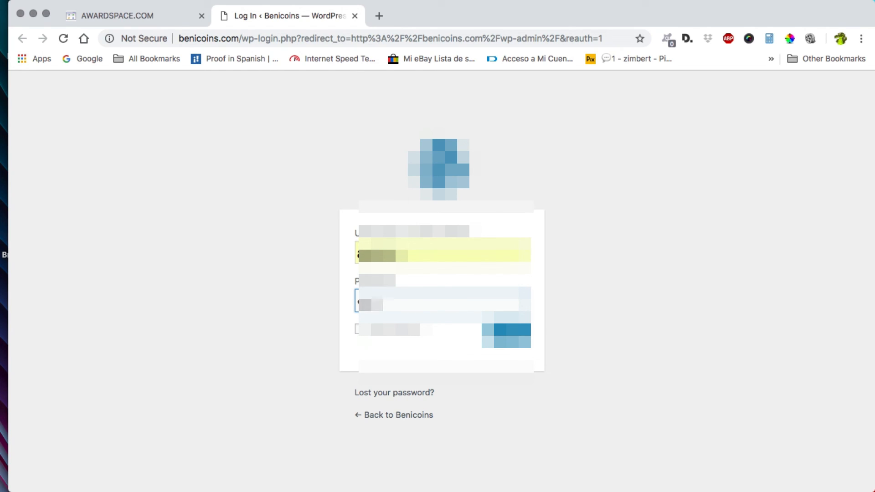
type("*****")
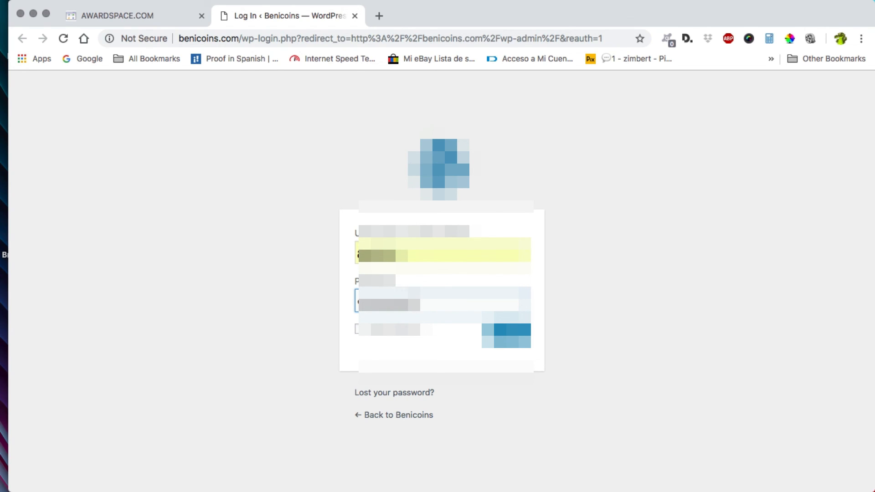
type("**")
mouse_move(496, 1)
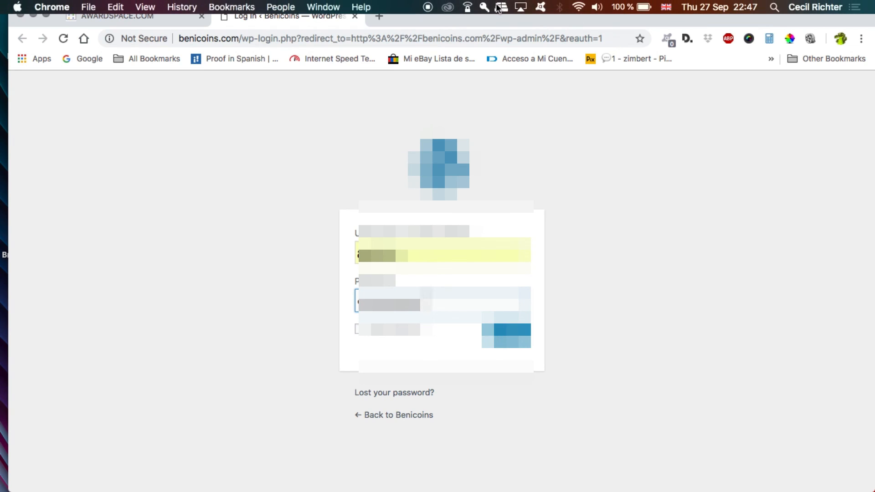